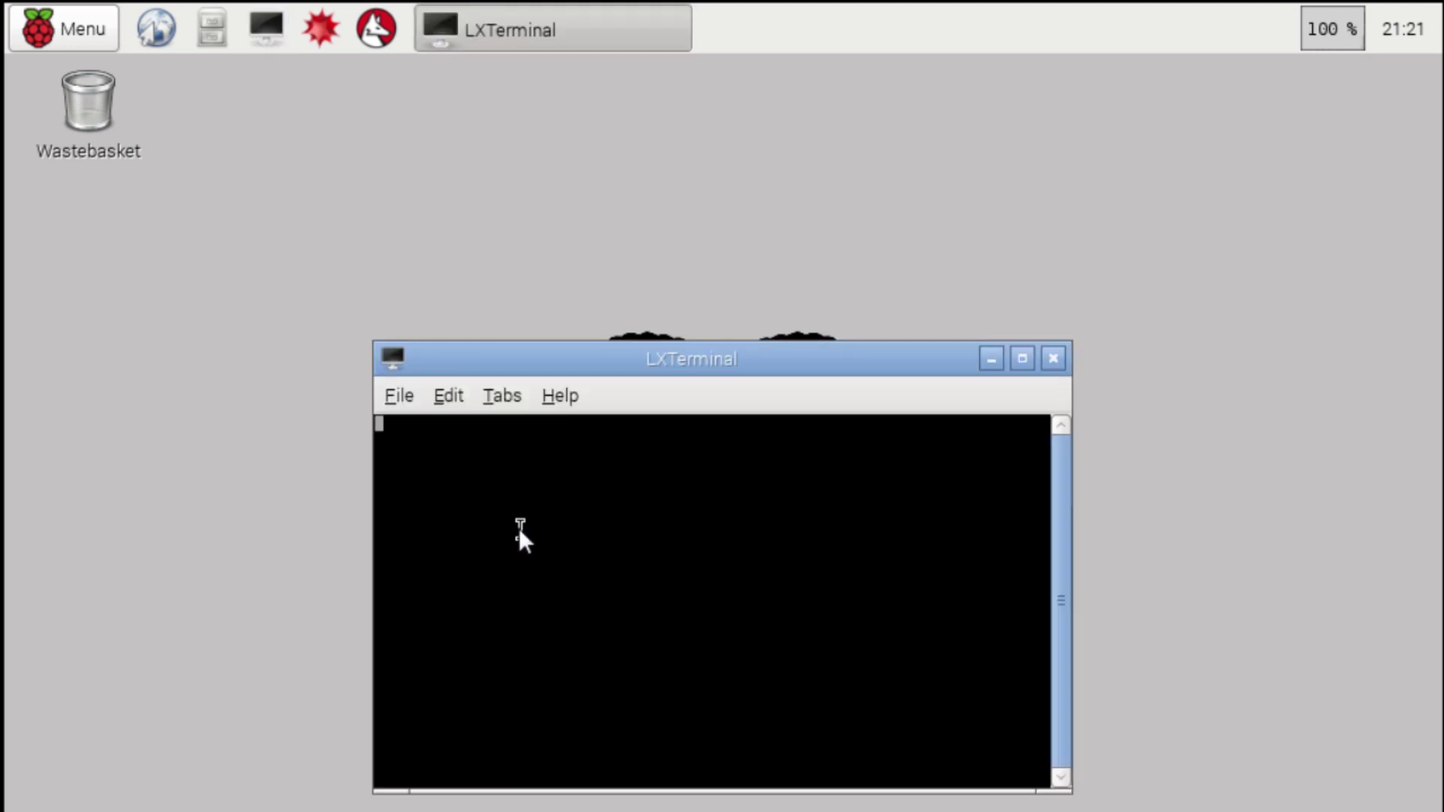
# - Enlarge the terminal window to fill the screen
pyautogui.click(1022, 358)
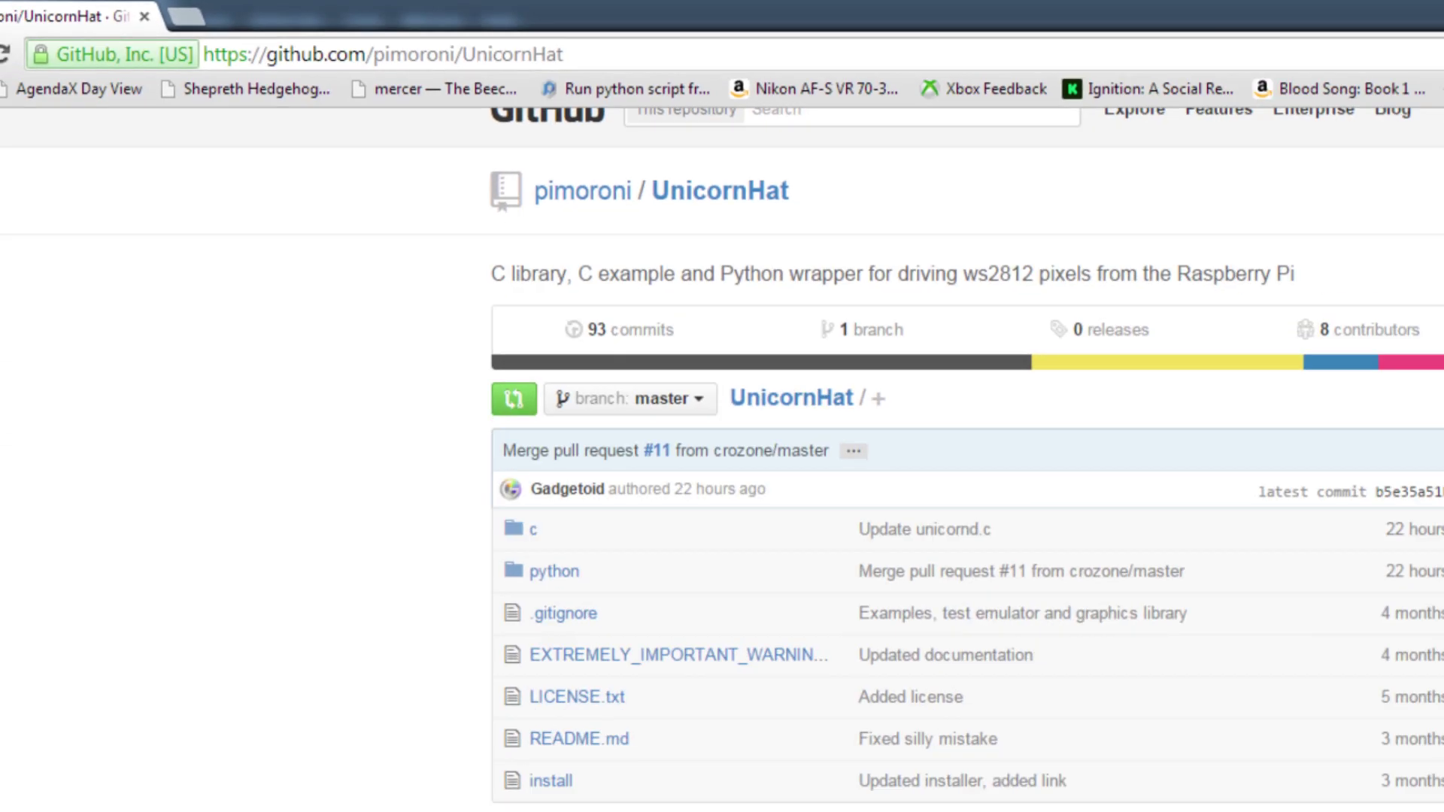
pyautogui.scroll(-2, 723, 452)
pyautogui.scroll(-1, 722, 451)
pyautogui.scroll(-1, 722, 452)
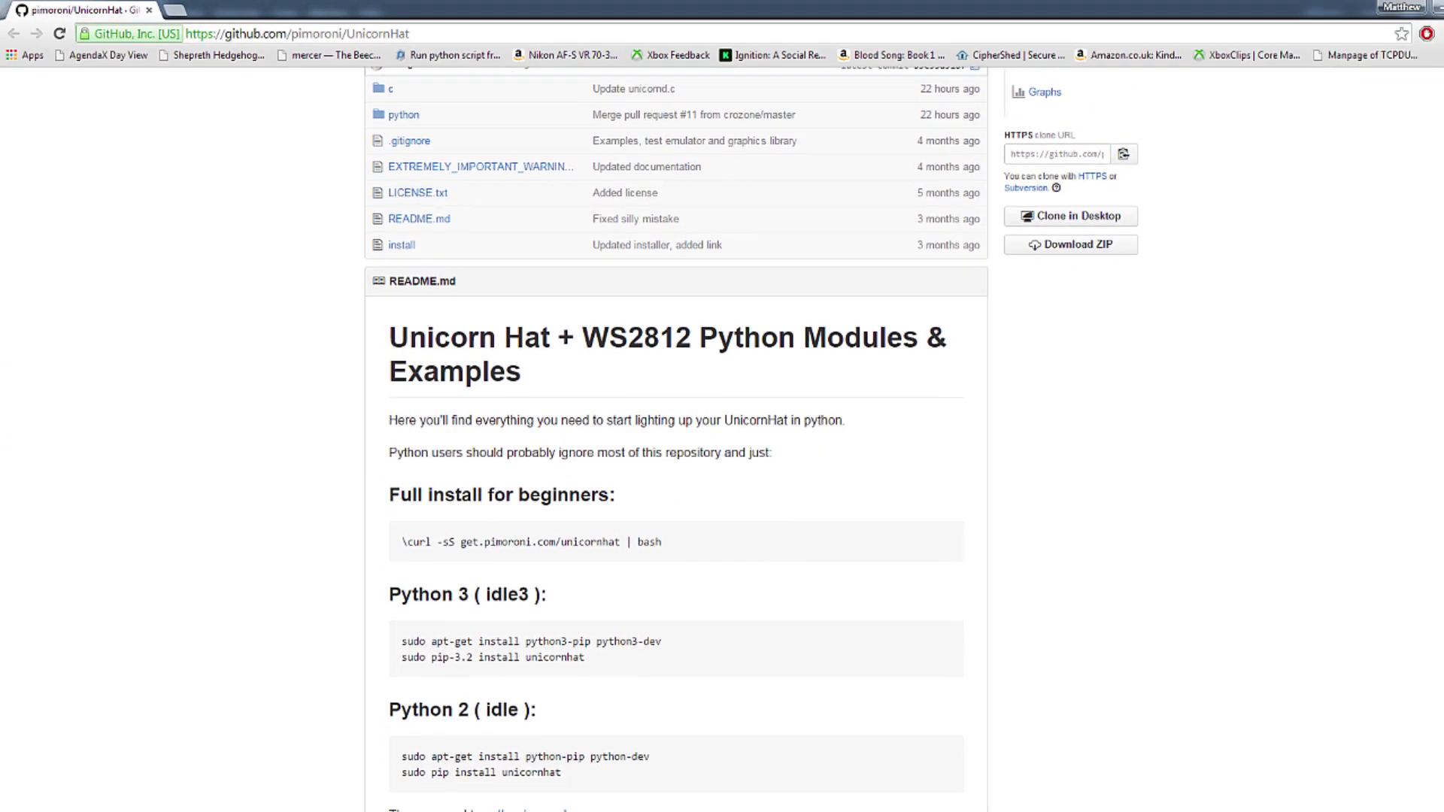
pyautogui.scroll(-1, 722, 452)
pyautogui.scroll(-1, 723, 452)
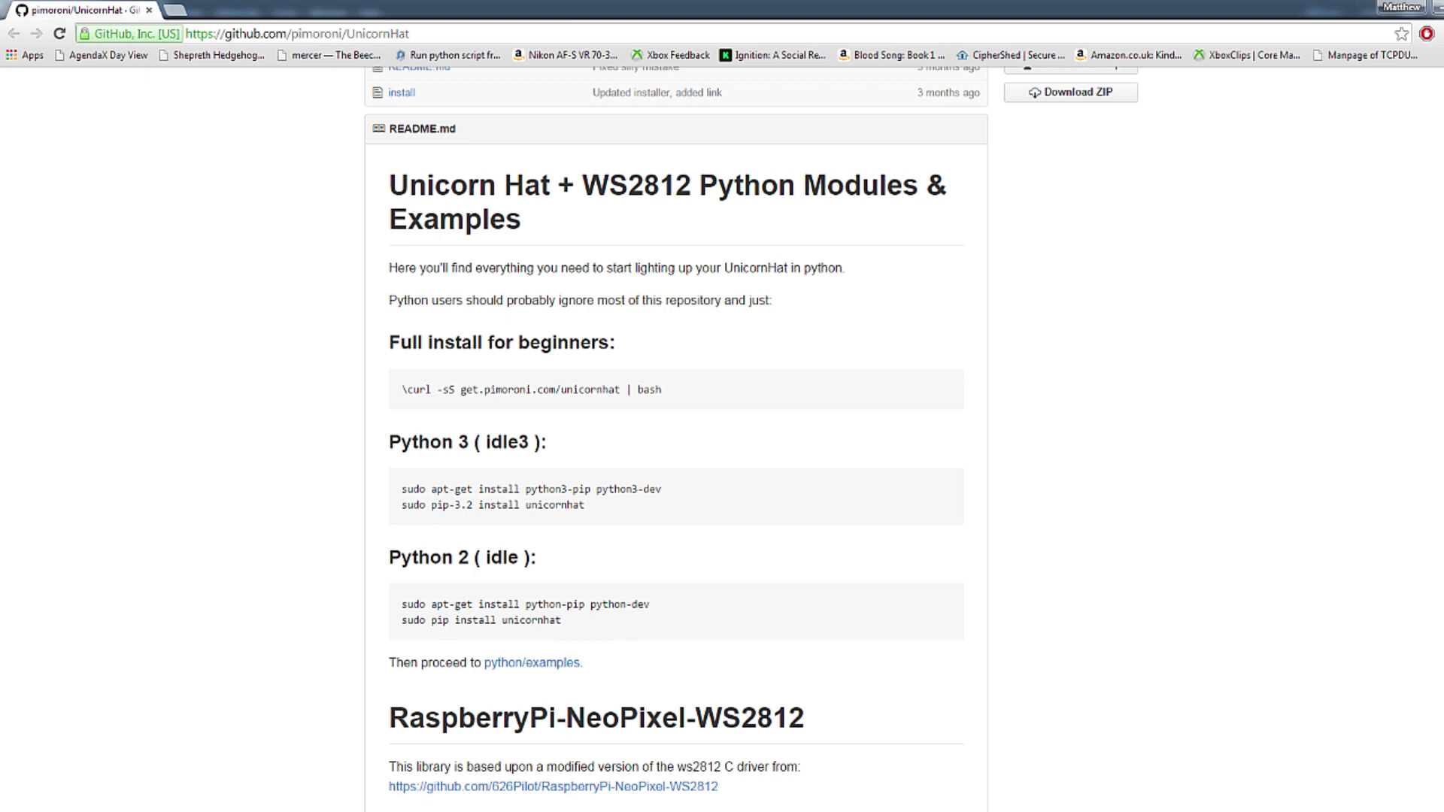
pyautogui.scroll(-1, 722, 451)
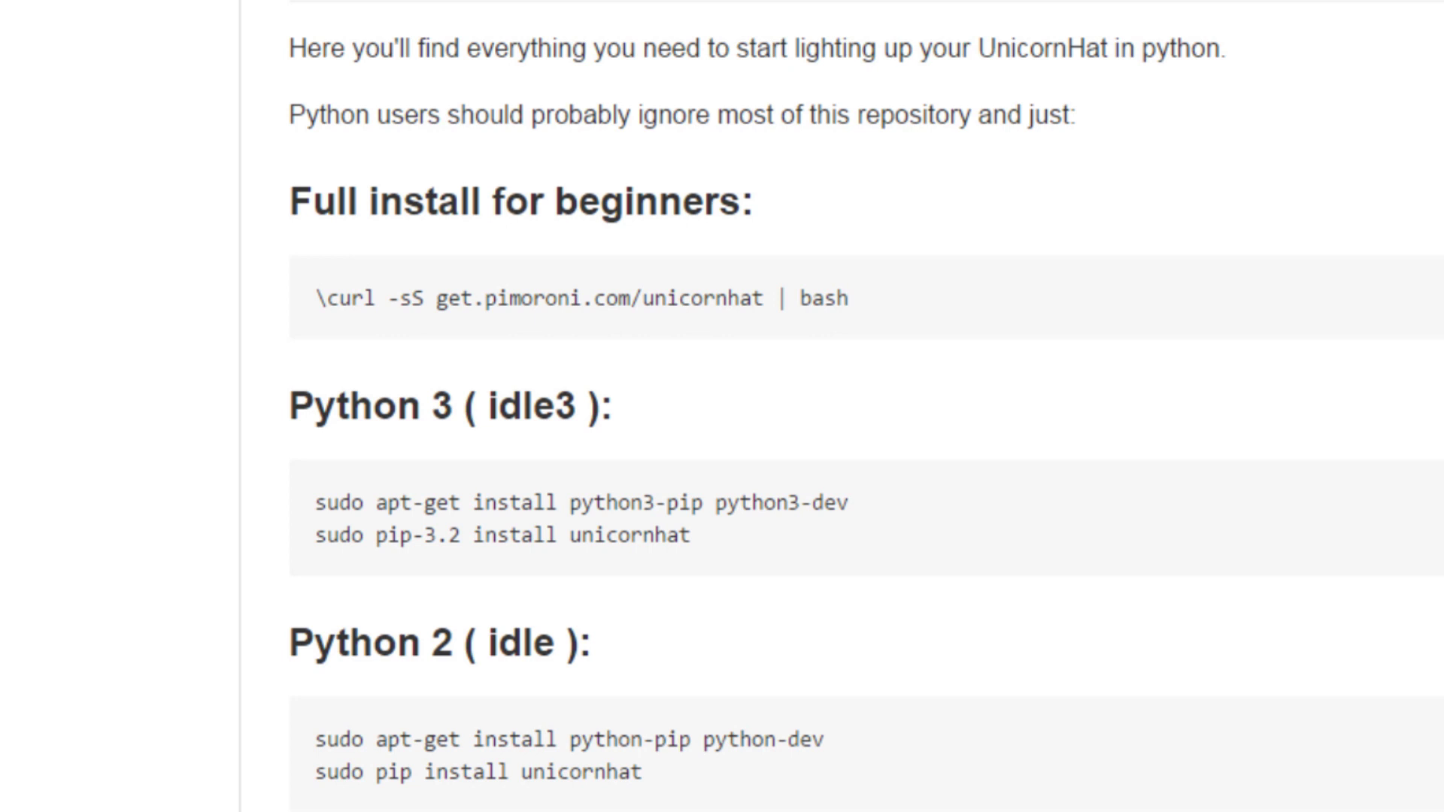
# - Run Pimoroni's unicornhat curl install script, confirming the installation and the Flask module
pyautogui.moveTo(891, 299); pyautogui.dragTo(314, 298)
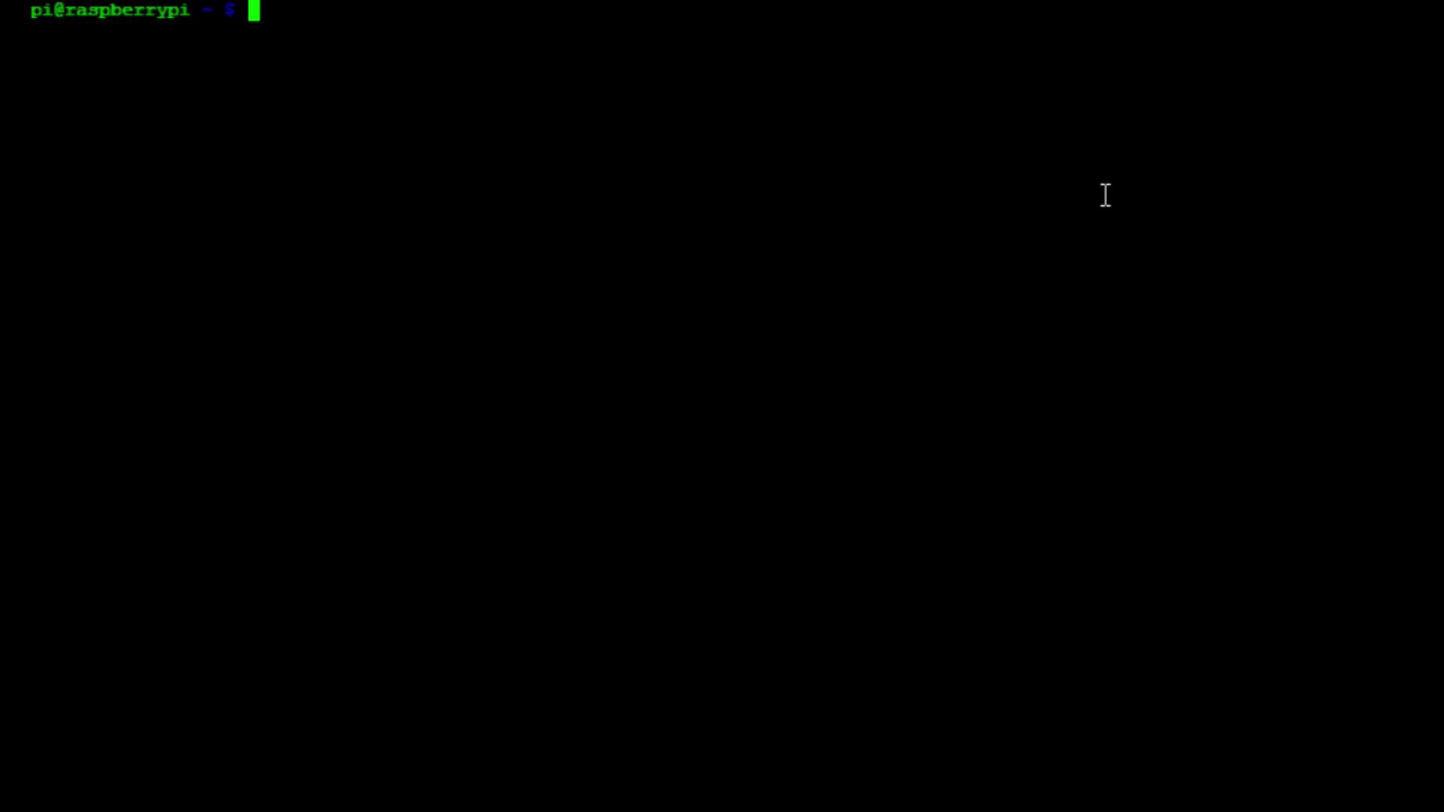
pyautogui.write('\\curl -sS get.pimoroni.com/unicornhat | bash')
pyautogui.press('Return')
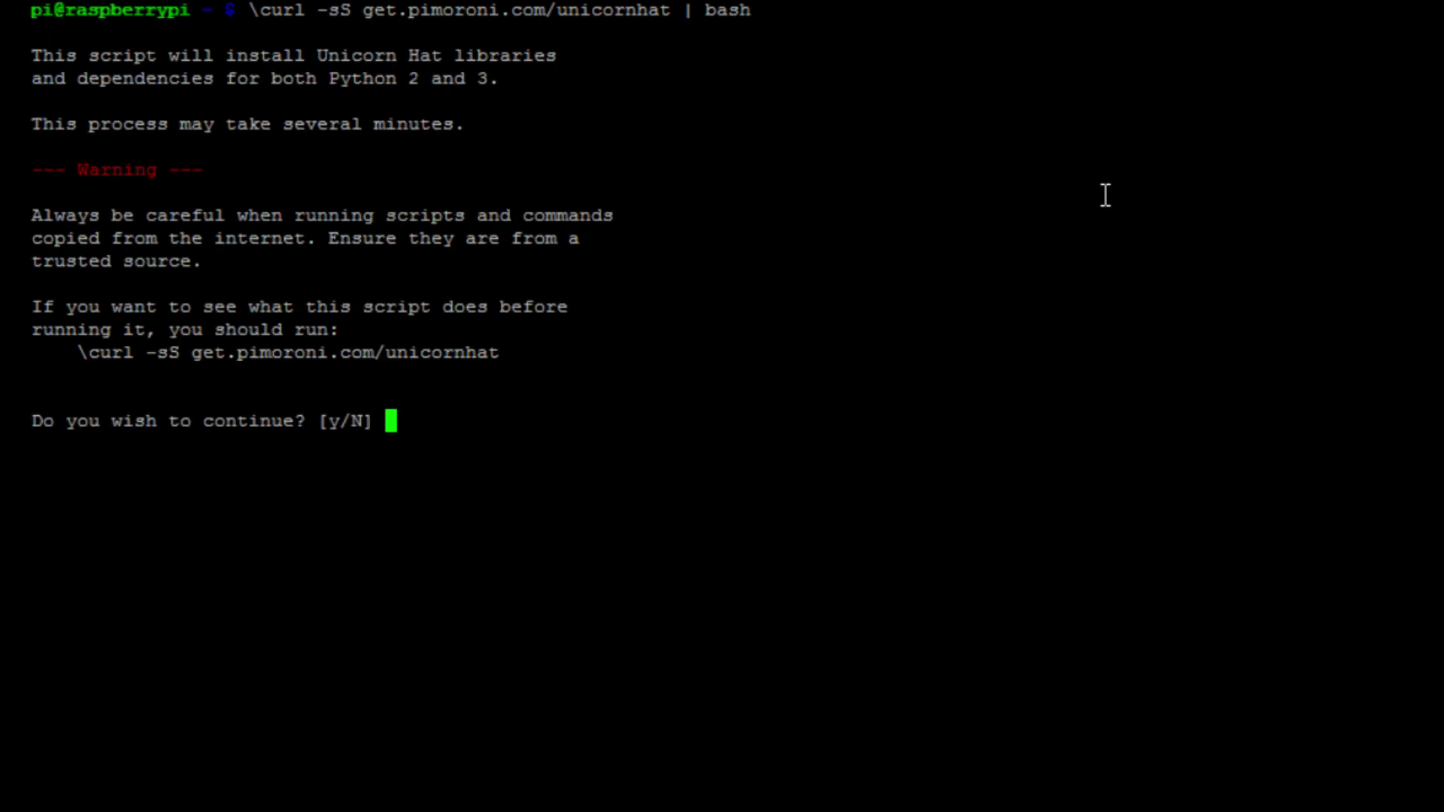
pyautogui.write('y')
pyautogui.press('Return')
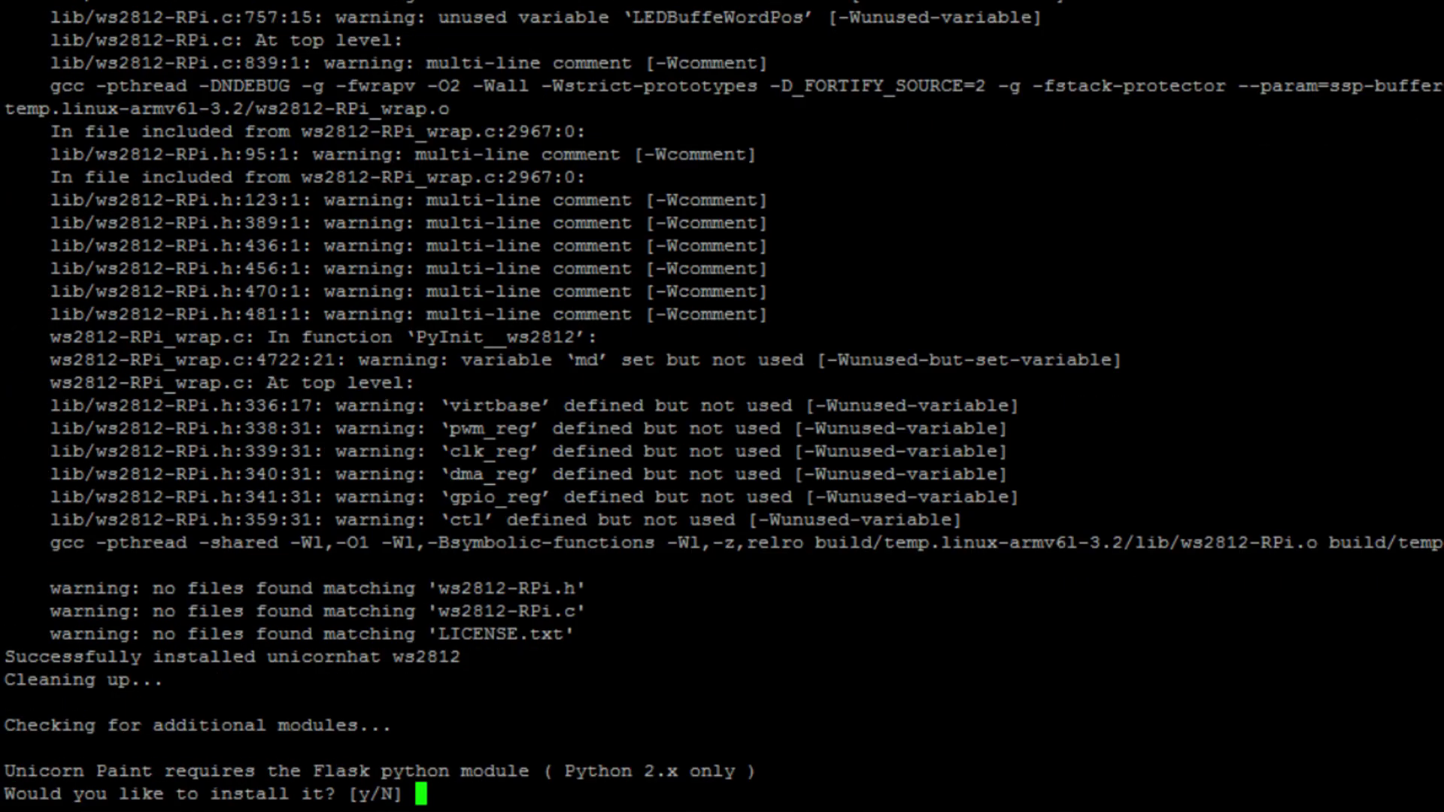
pyautogui.write('y')
pyautogui.press('Return')
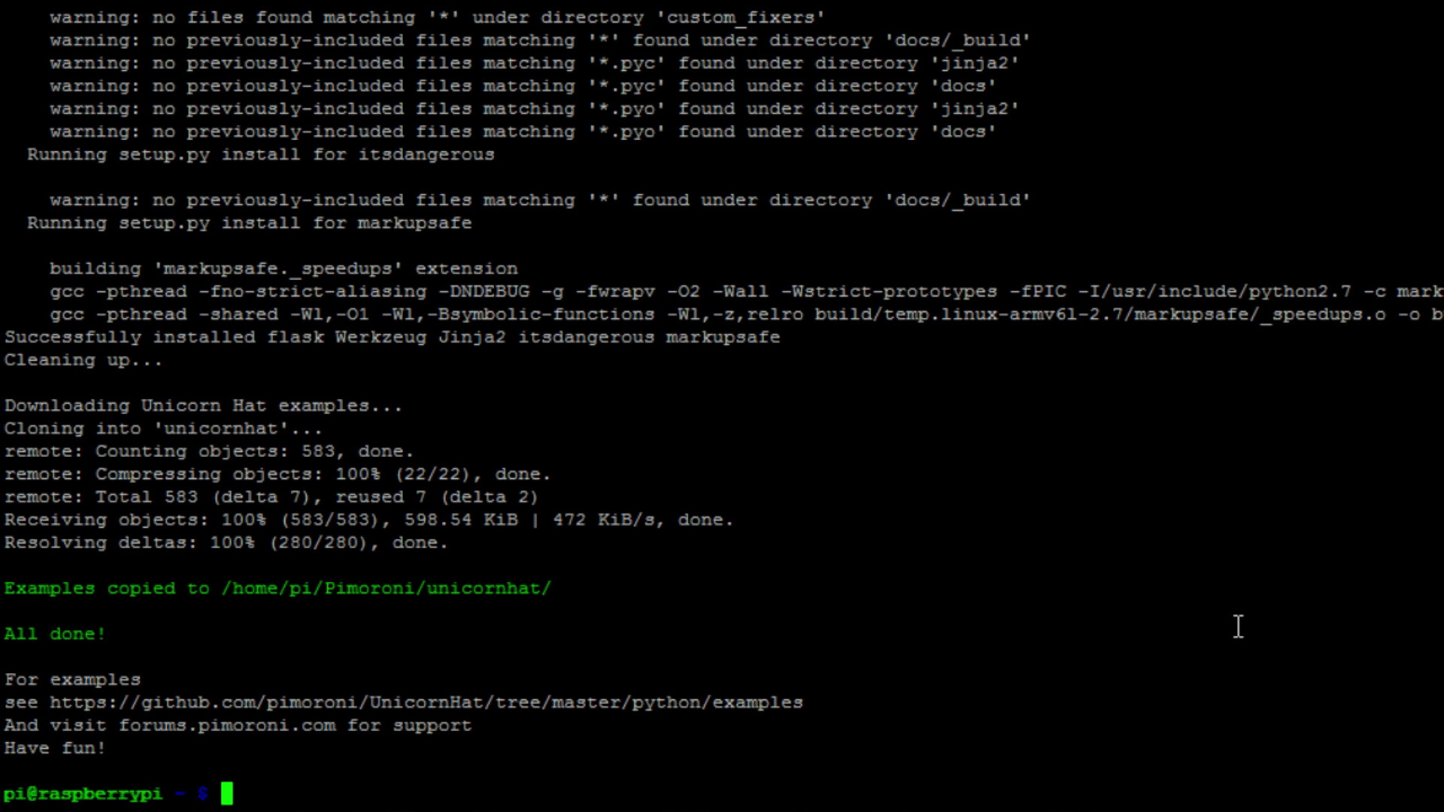
# - Clear the screen, list the home folder, then enter and list ~/Pimoroni
pyautogui.hotkey('ctrl', 'l')
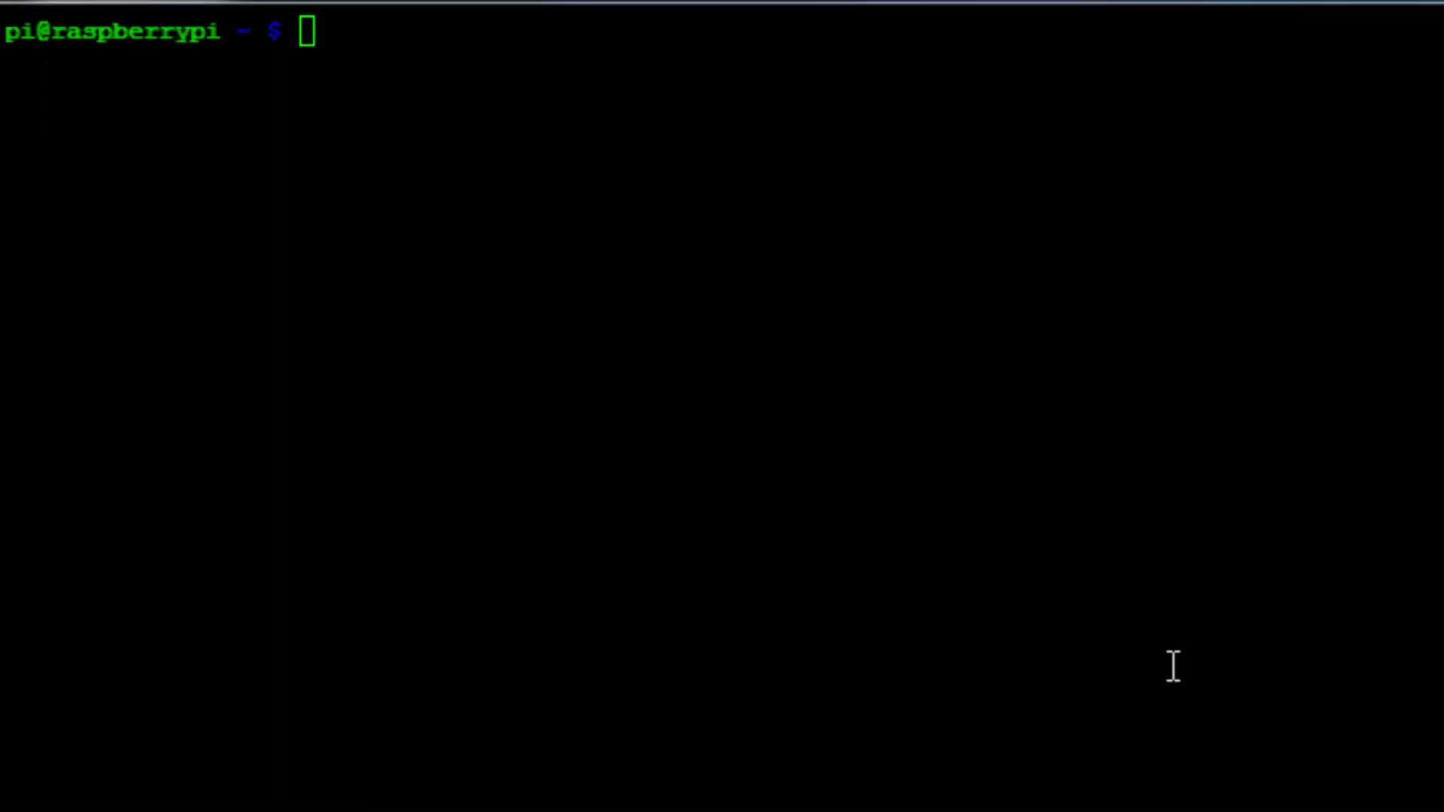
pyautogui.write('ls -l')
pyautogui.press('Return')
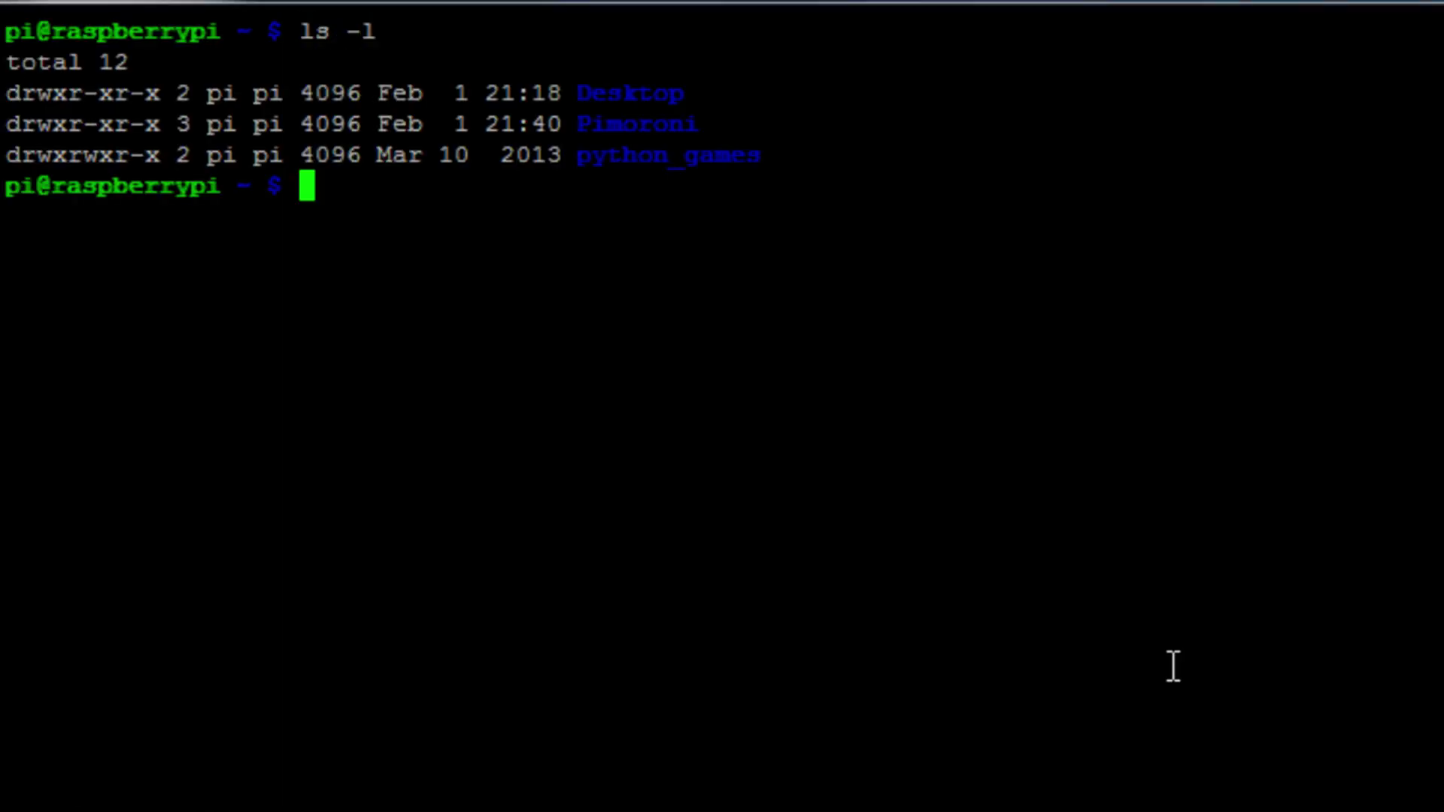
pyautogui.write('cd P')
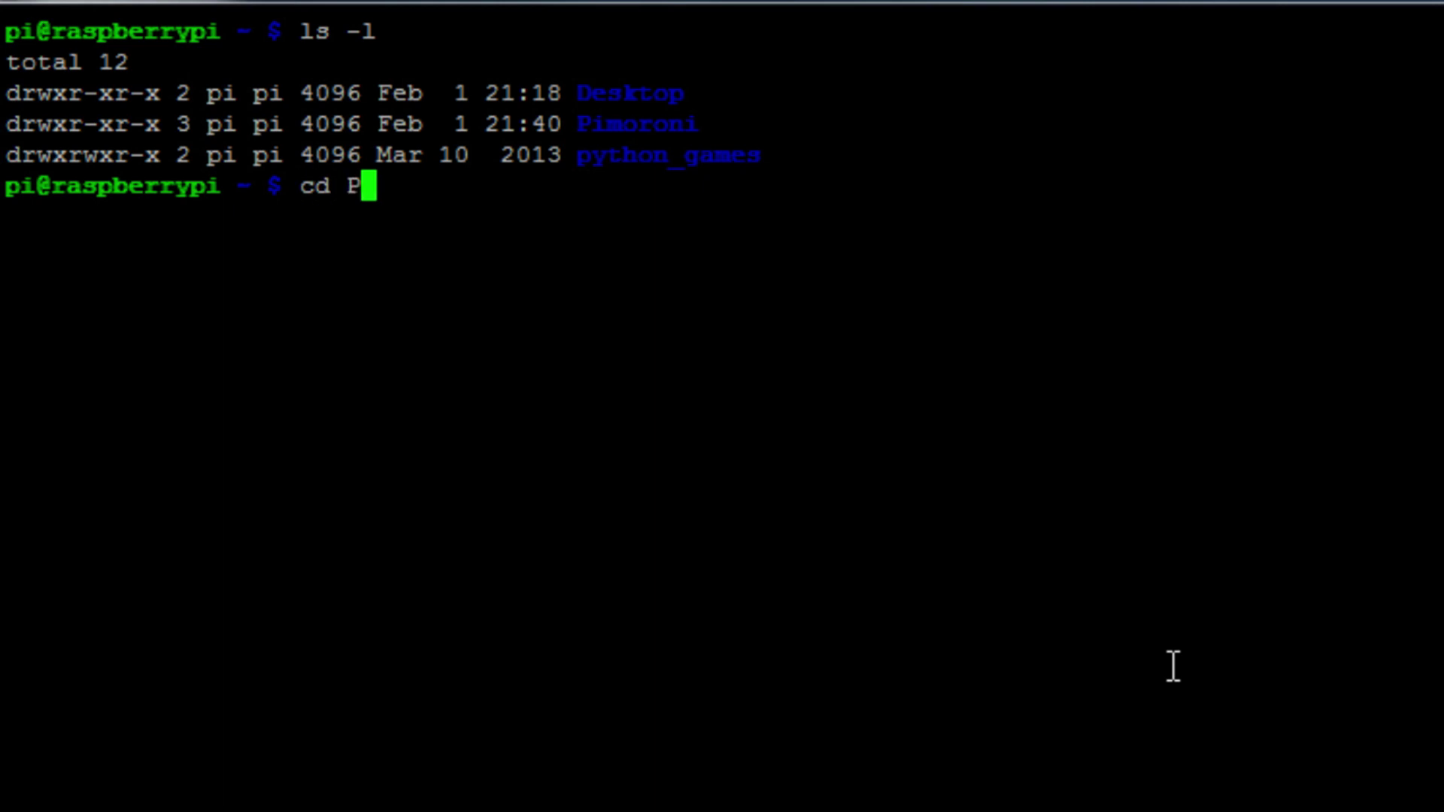
pyautogui.press('Tab')
pyautogui.press('Return')
pyautogui.write('l')
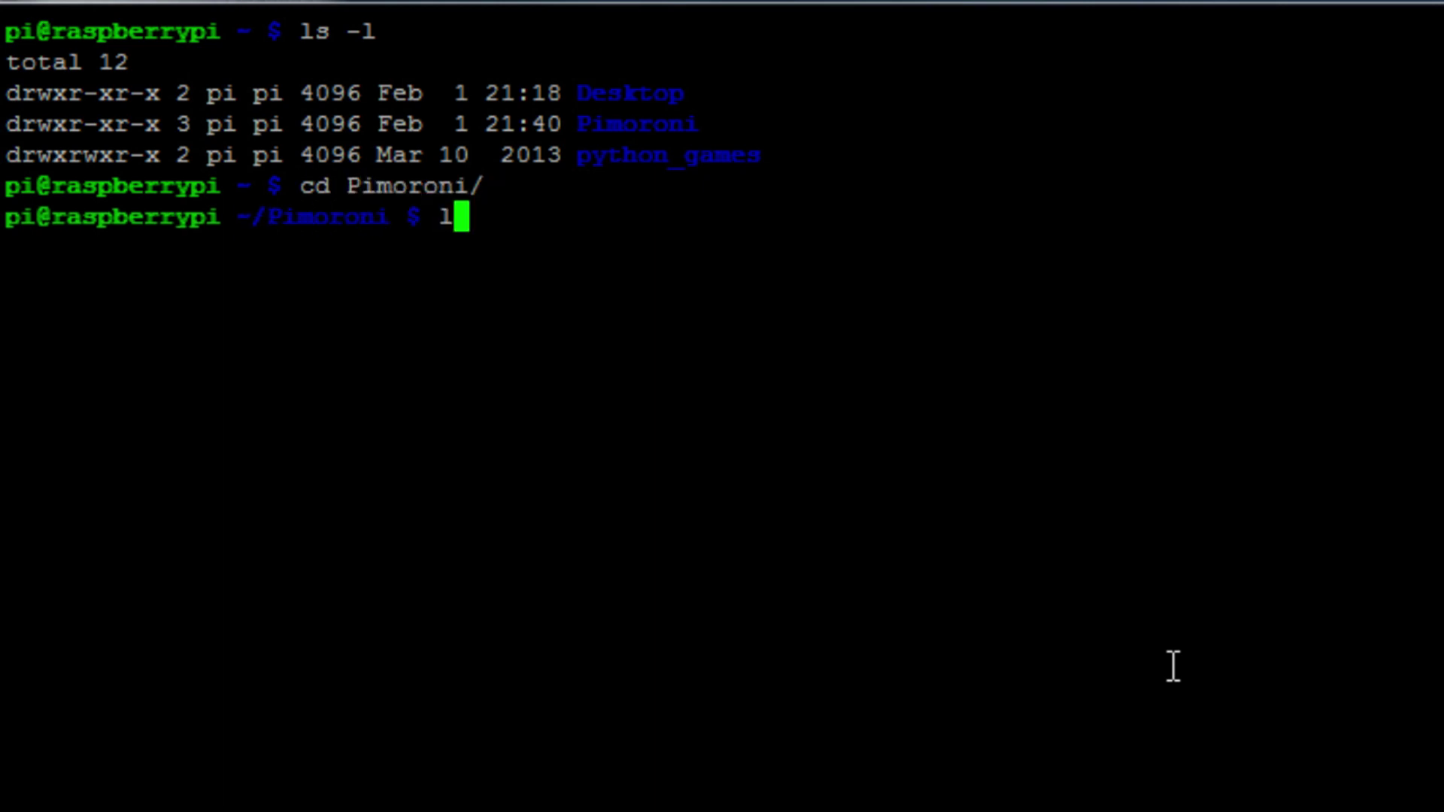
pyautogui.write('s -l')
pyautogui.press('Return')
pyautogui.write('cd ')
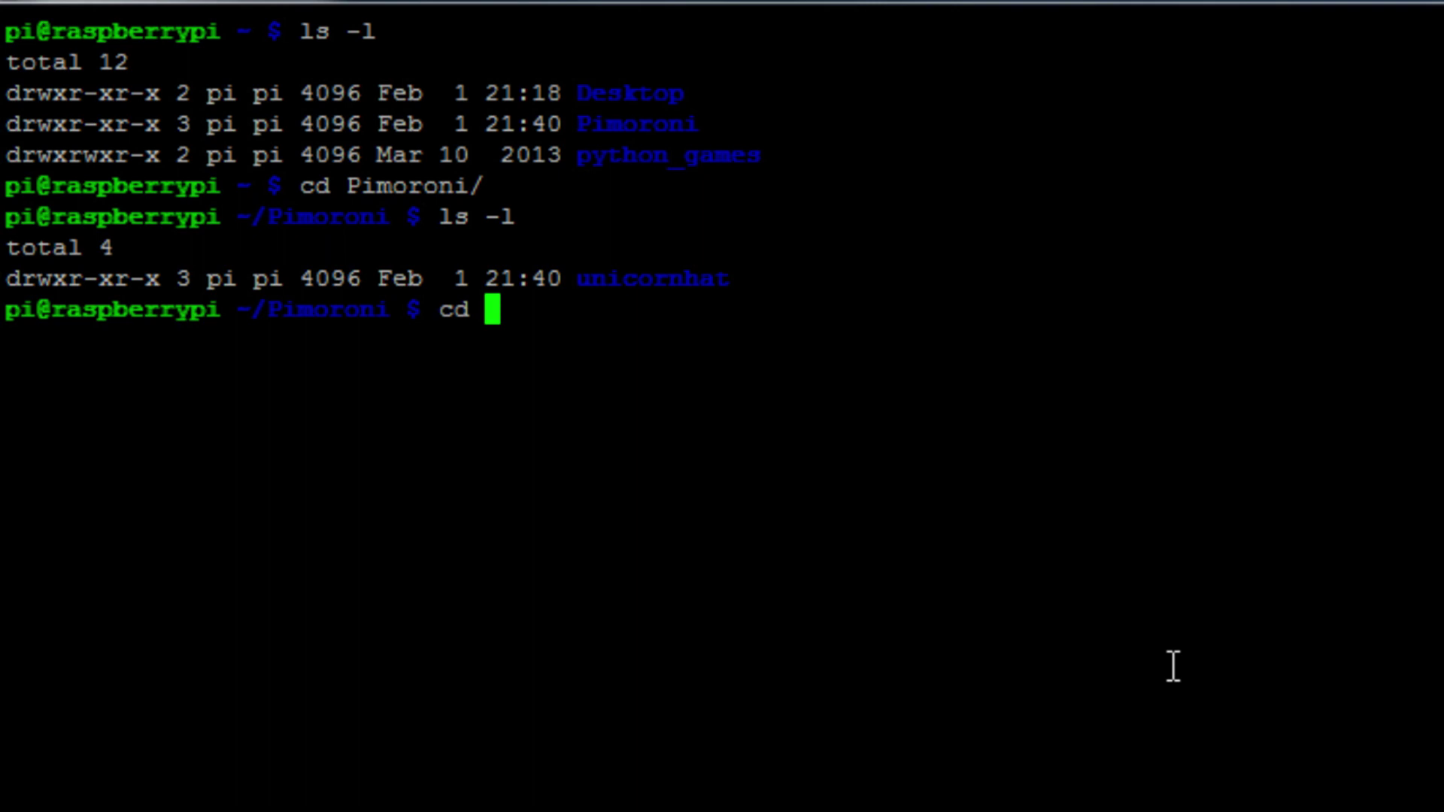
pyautogui.write('u')
# - Enter the unicornhat folder and run the matrix.py example with sudo python
pyautogui.press('Tab')
pyautogui.press('Return')
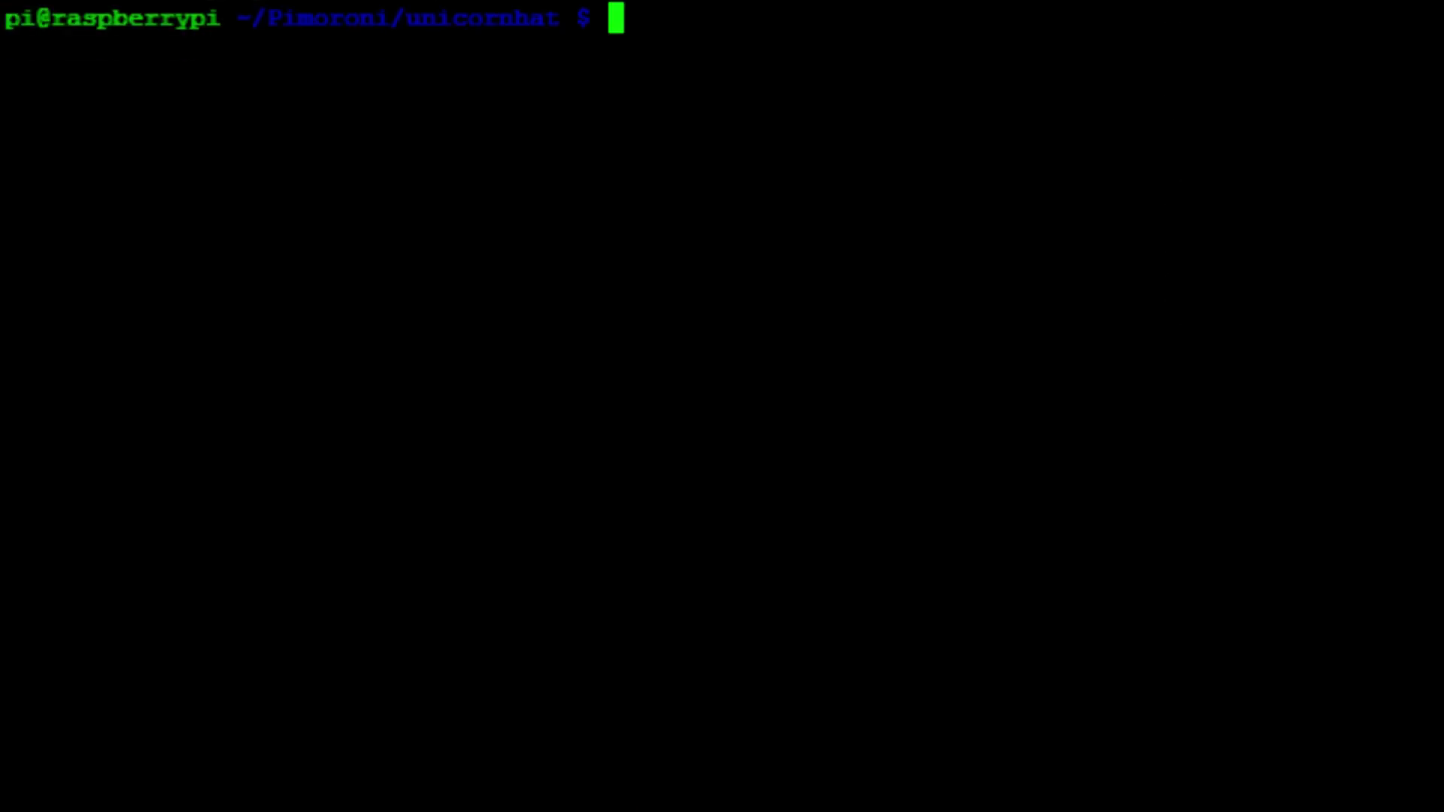
pyautogui.write('sudo pytho')
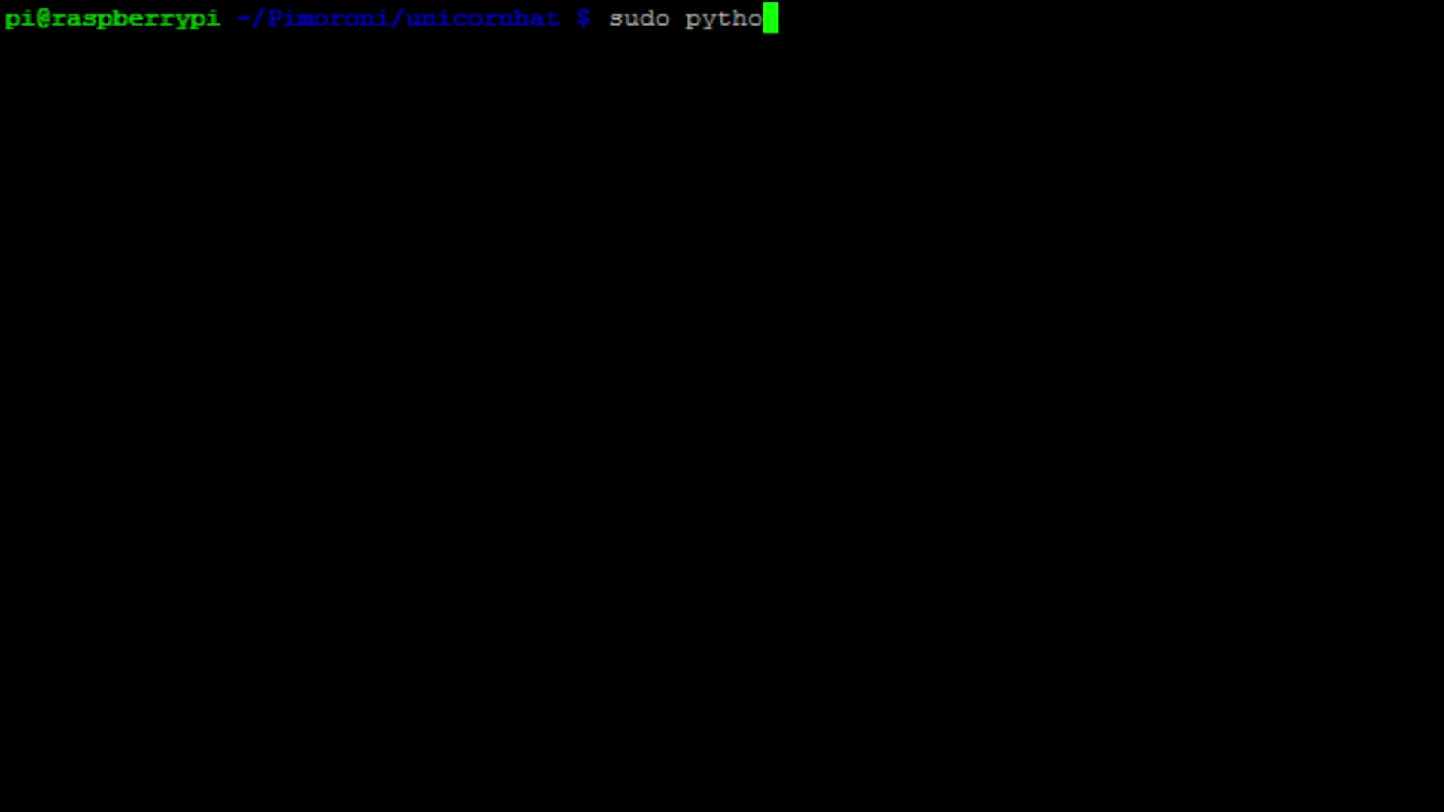
pyautogui.write('n matrix.py a')
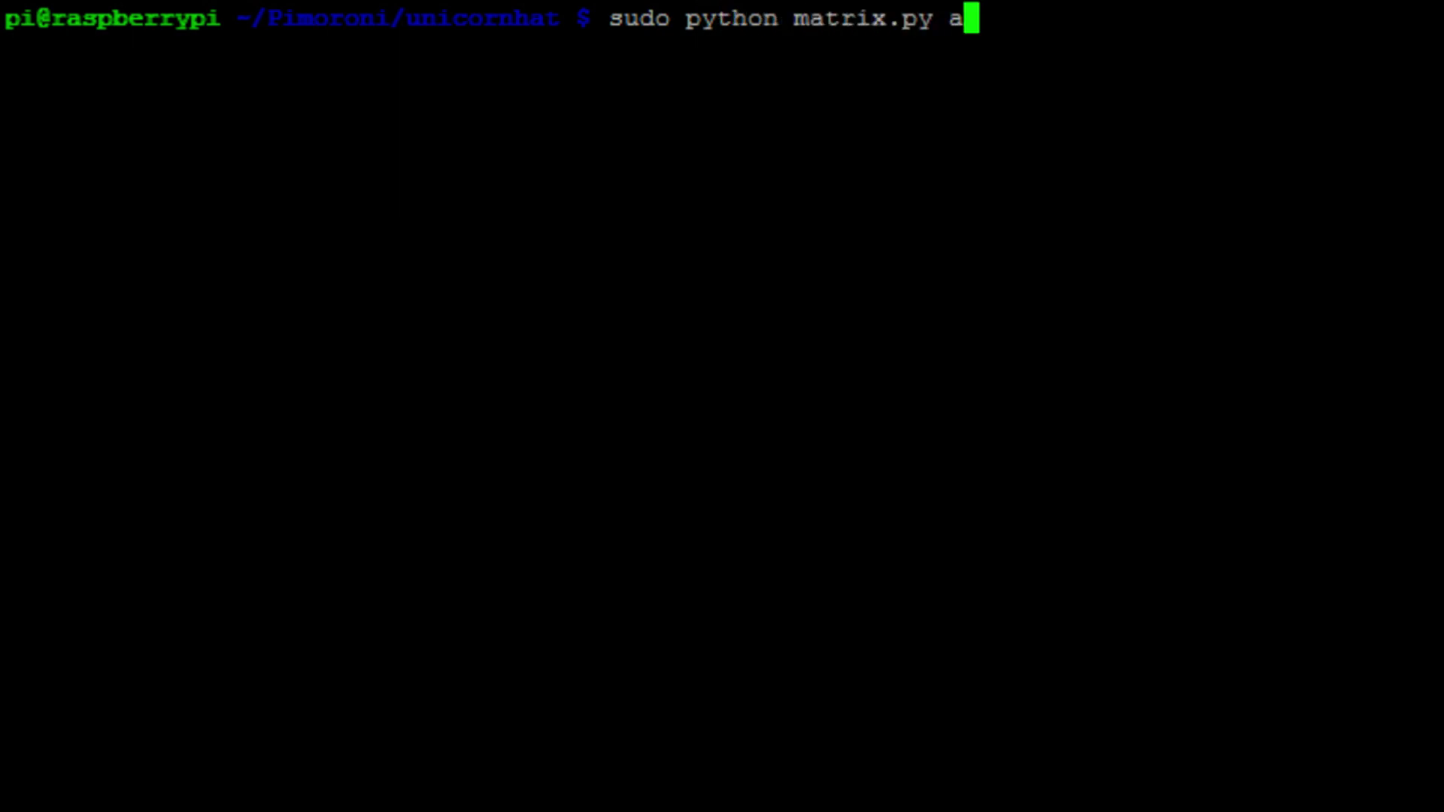
pyautogui.press('BackSpace')
pyautogui.press('BackSpace')
pyautogui.press('Return')
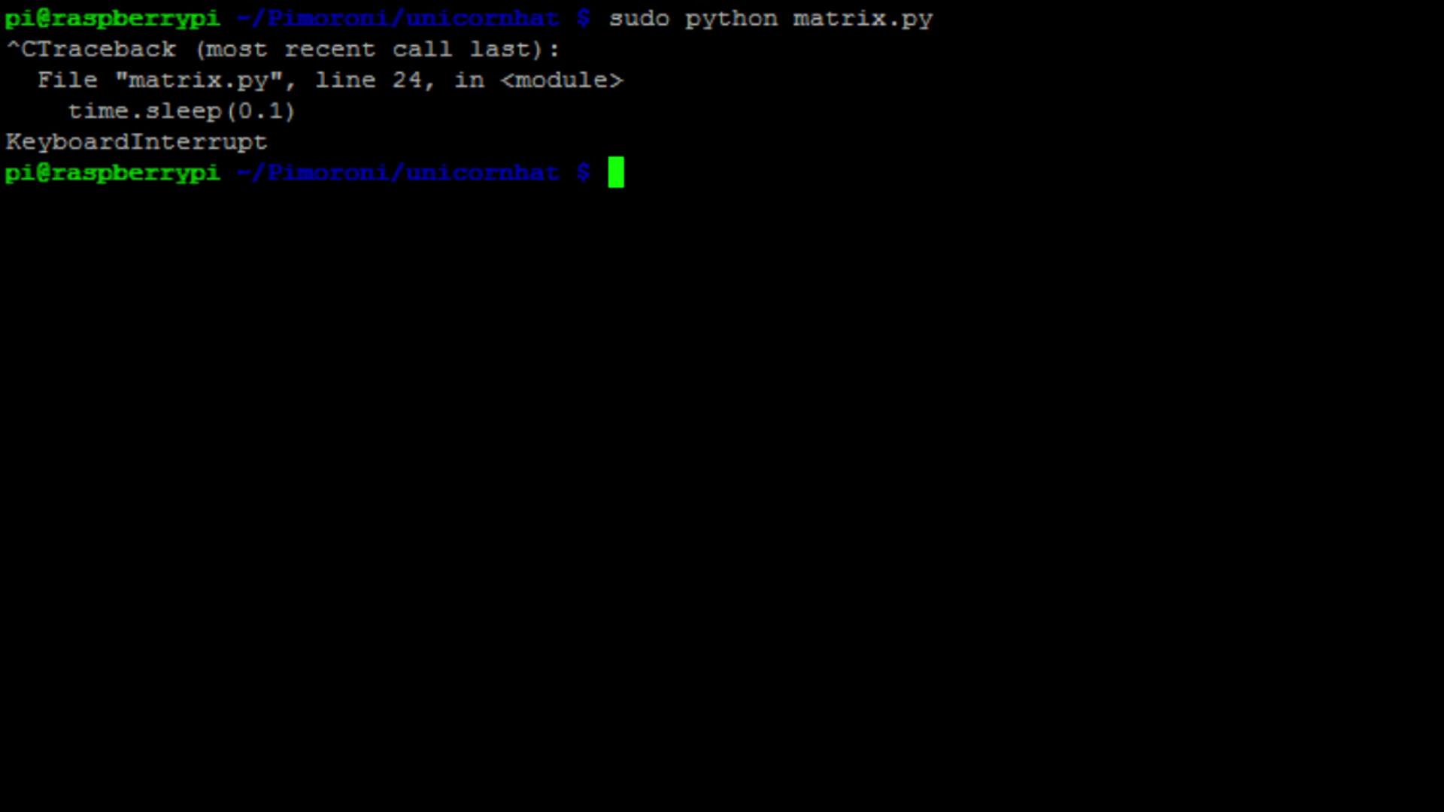
pyautogui.write('sudo pyth')
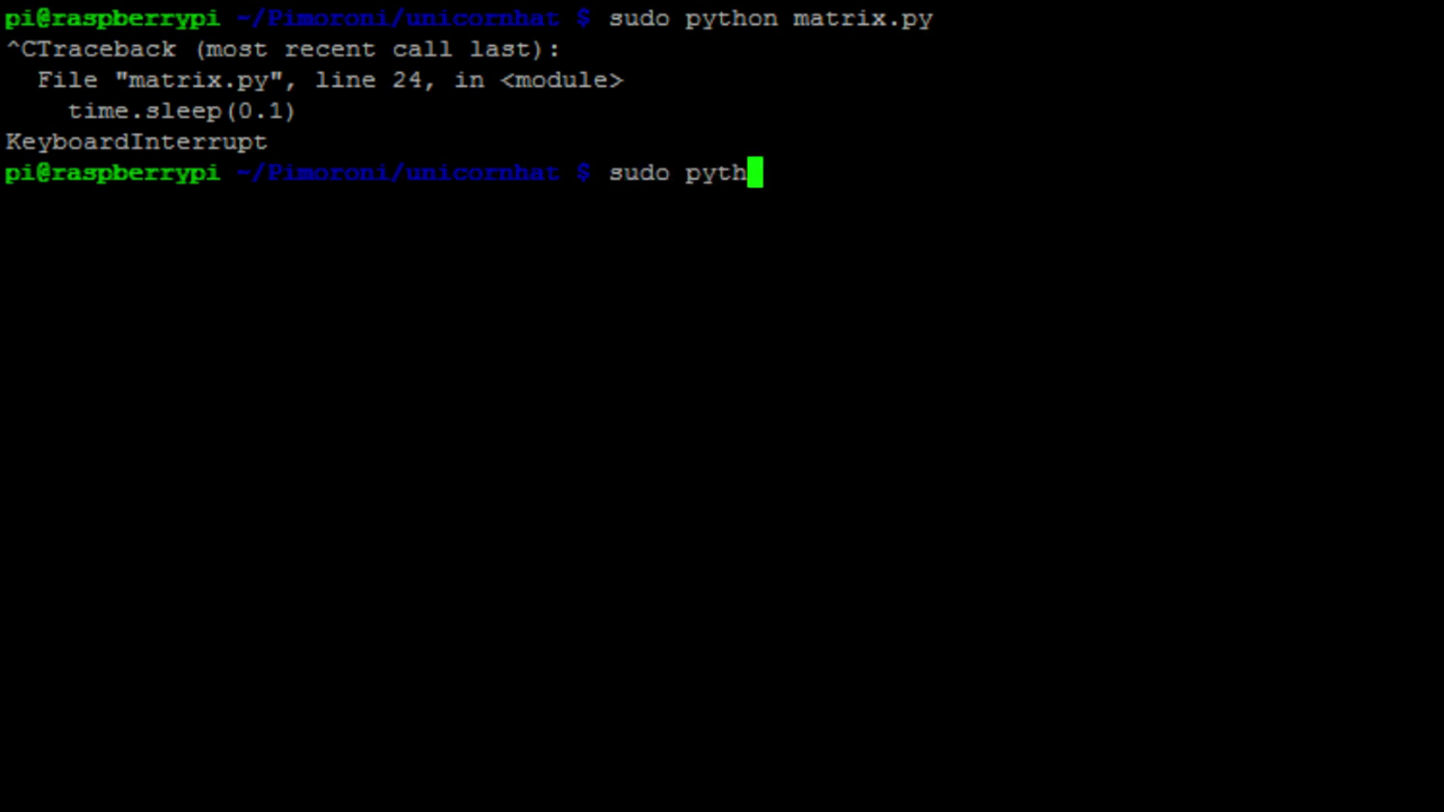
pyautogui.write('on r')
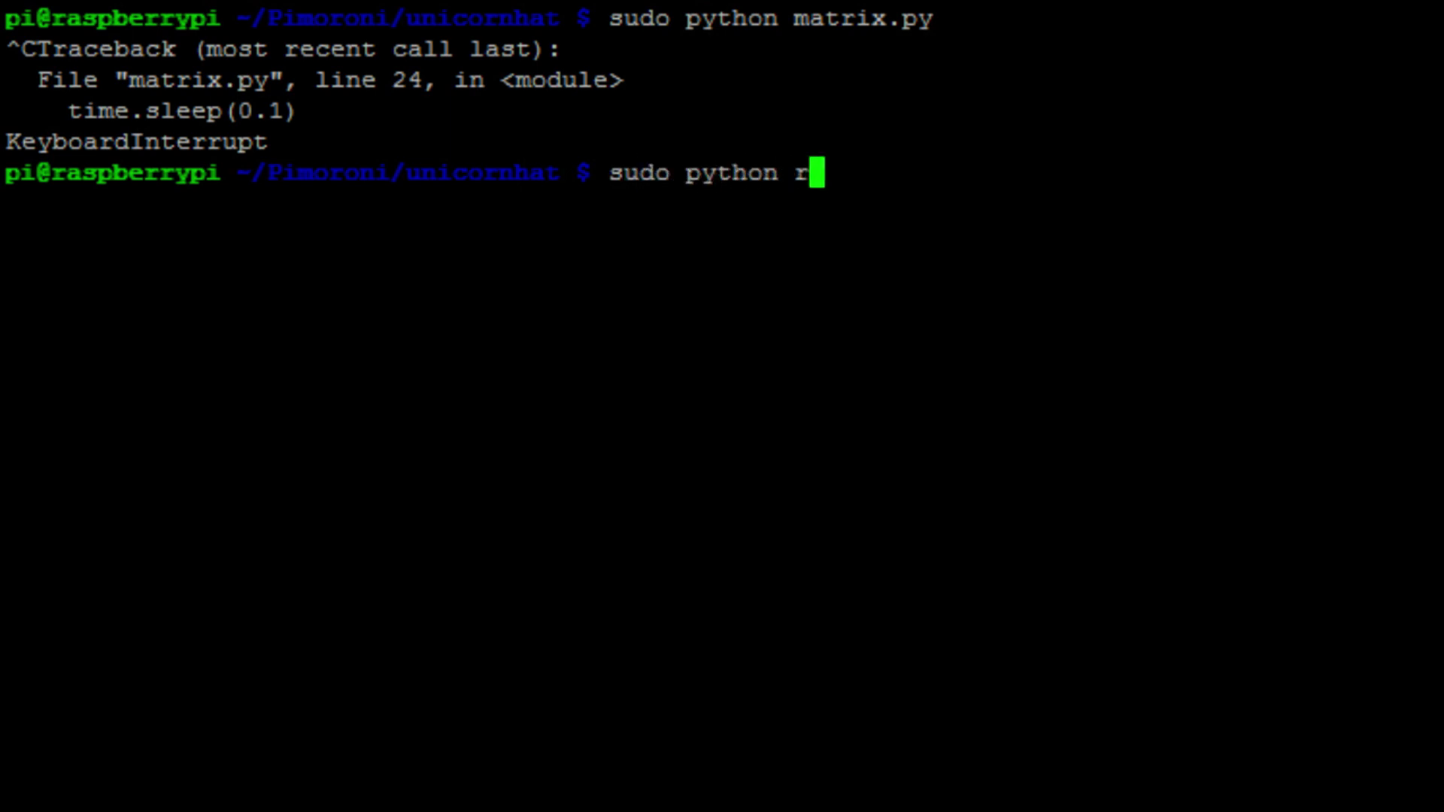
pyautogui.write('andom_')
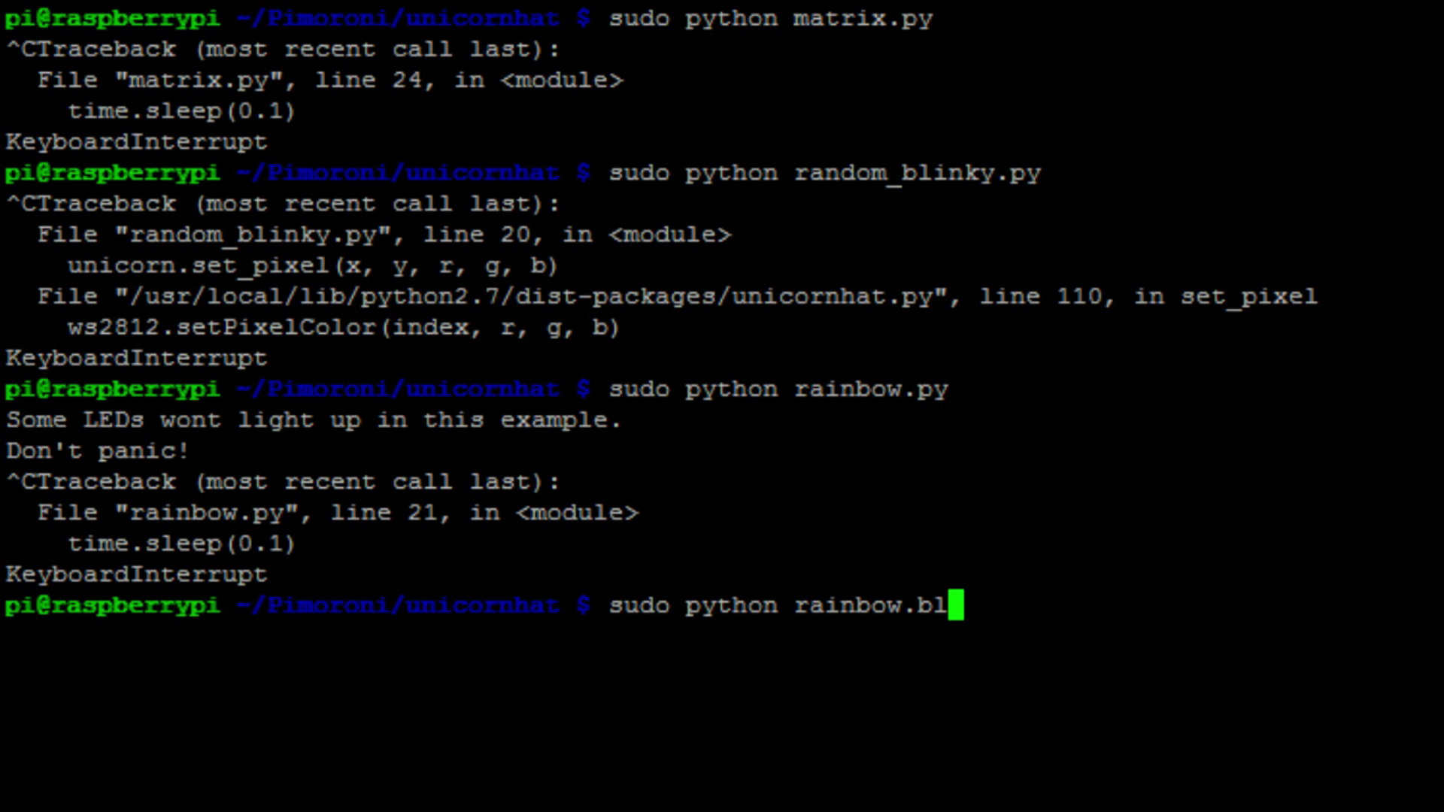
pyautogui.write('blinky.py')
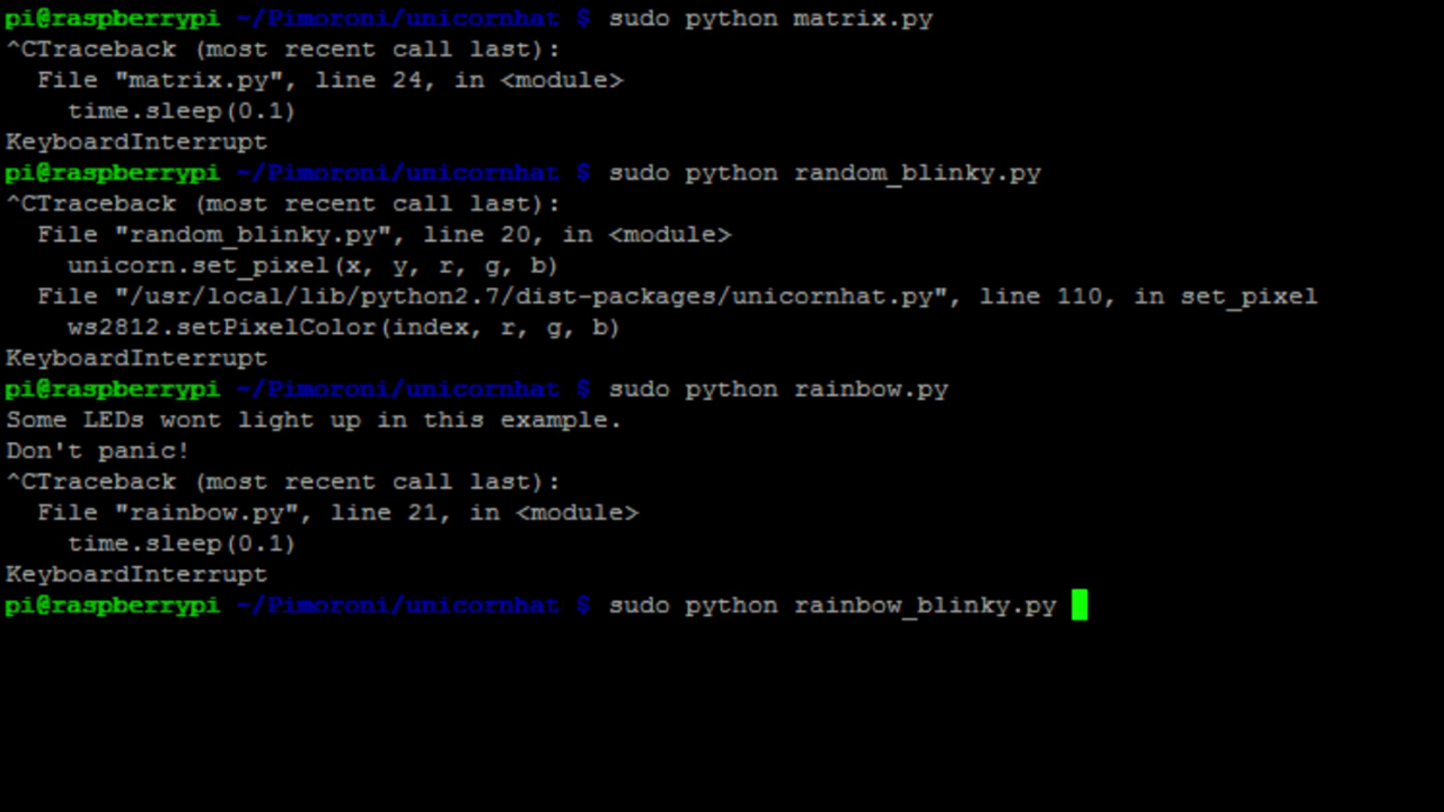